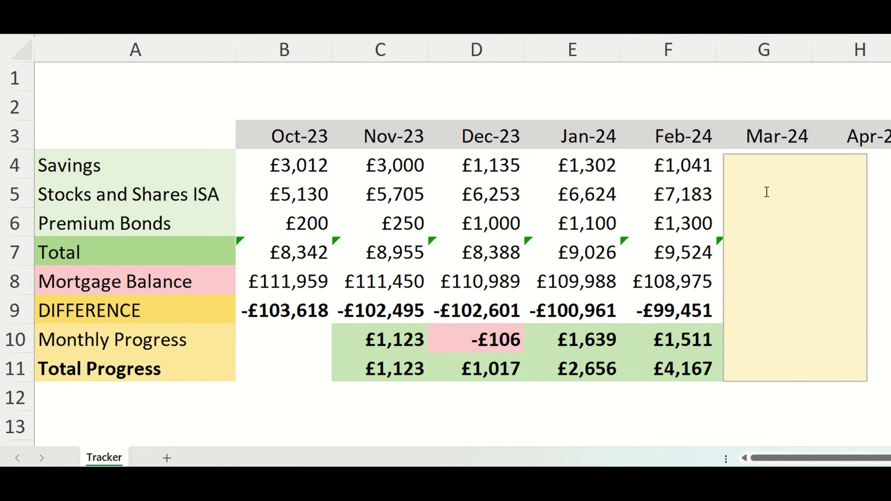
Move the yellow cover box down one row to uncover the Mar-24 Savings value in G4
left_click(831, 168)
key("Escape")
left_click(780, 224)
left_click(840, 155)
left_click_drag(840, 154, 832, 181)
key("Escape")
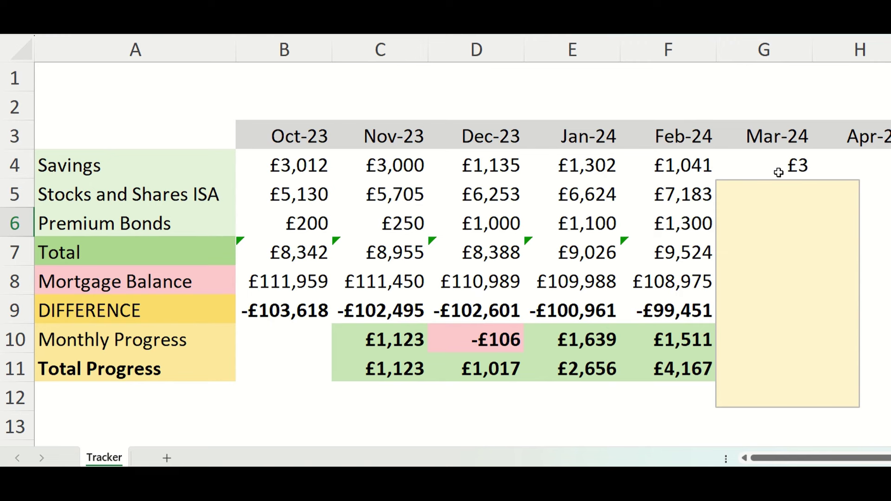
Shift the yellow cover box down to row 6, uncovering the Mar-24 Stocks and Shares ISA value
left_click(795, 192)
left_click_drag(818, 181, 822, 209)
left_click(836, 199)
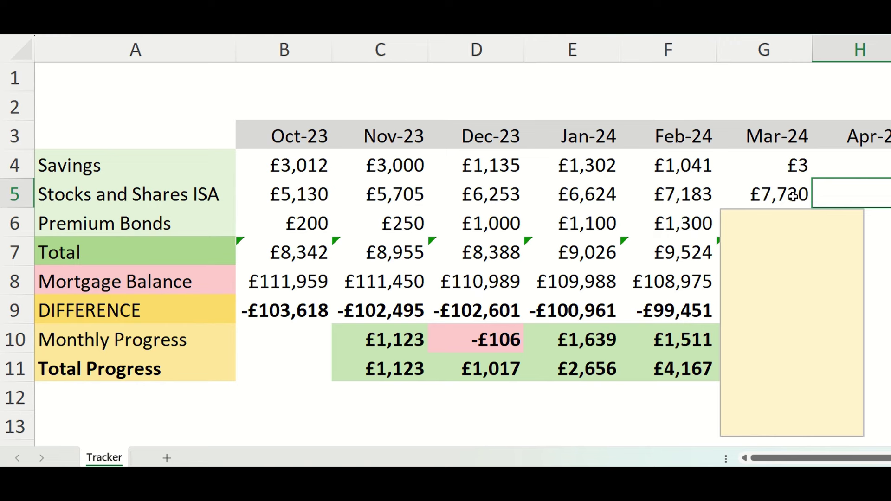
Lower the cover box below row 6 to uncover the Mar-24 Premium Bonds value and select that cell
left_click(823, 213)
left_click_drag(823, 213, 823, 236)
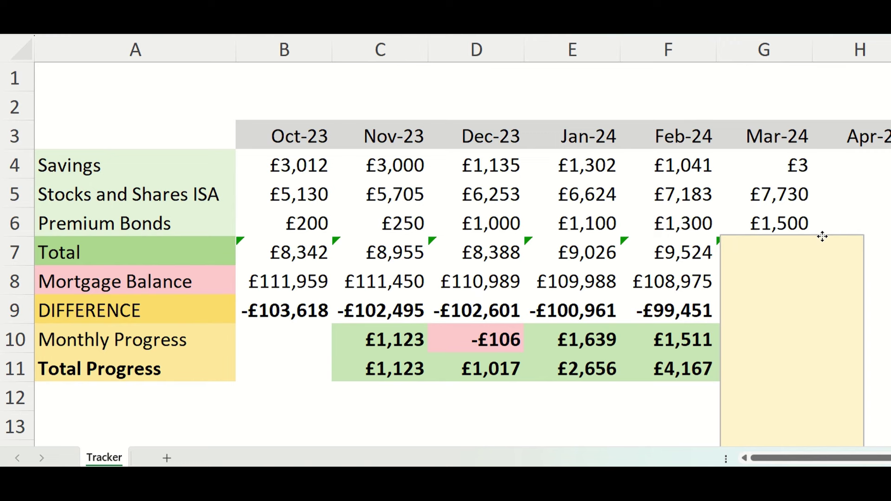
left_click(764, 216)
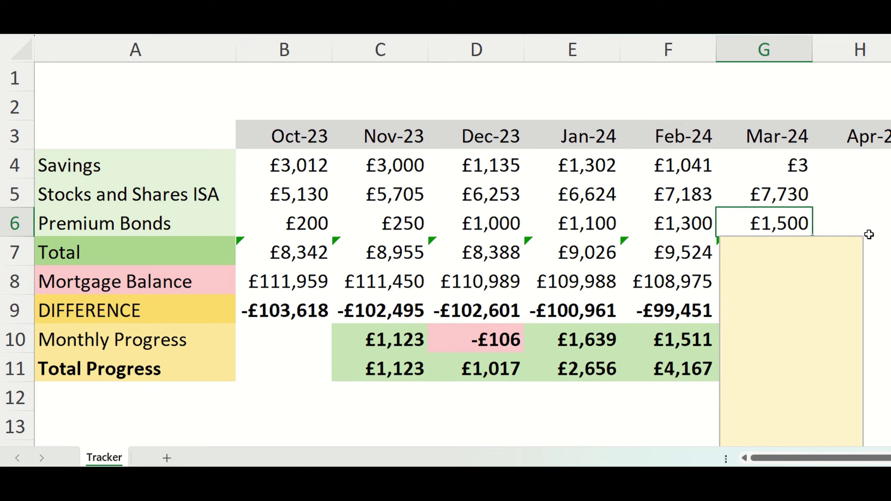
Move the cover box below row 7 to uncover the Mar-24 Total, then deselect the box
left_click(850, 240)
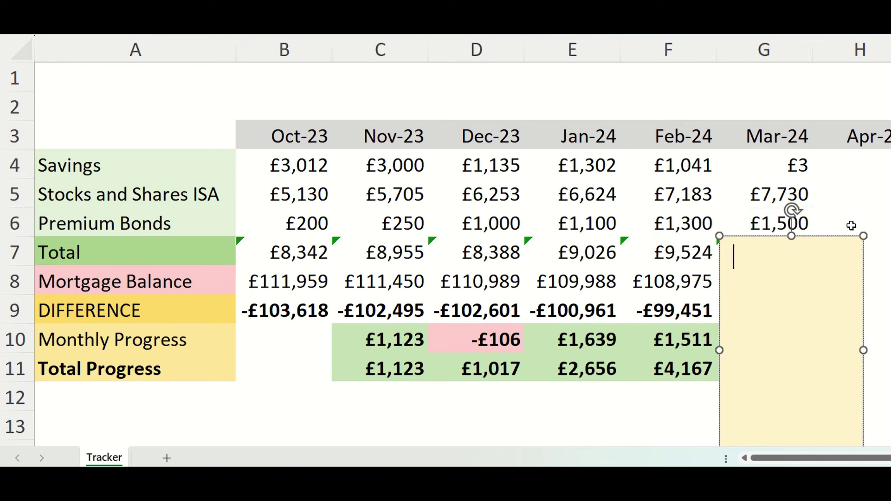
left_click(851, 225)
left_click(784, 252)
left_click_drag(805, 238, 810, 268)
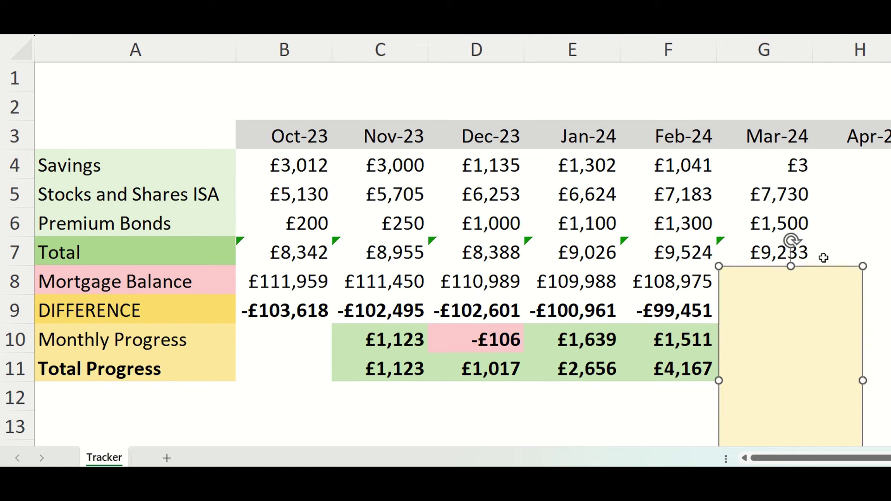
left_click(838, 232)
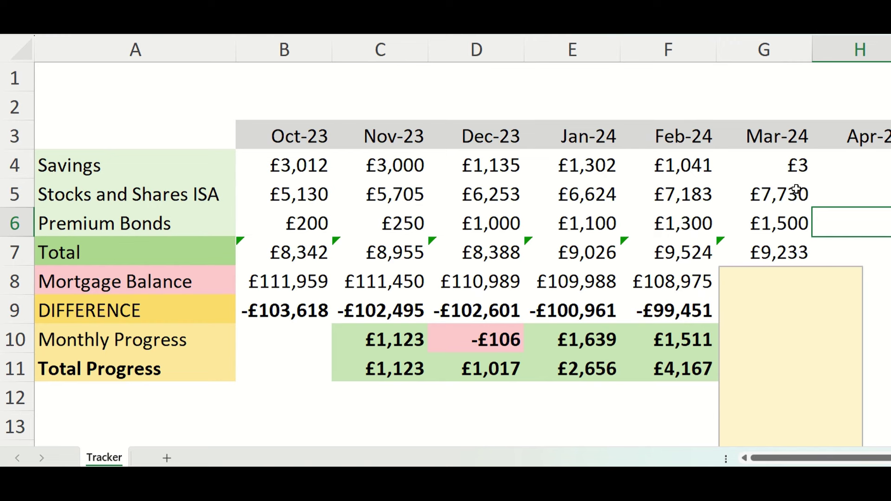
Move the cover box below row 8 to uncover the Mar-24 Mortgage Balance, then deselect the box
left_click(779, 272)
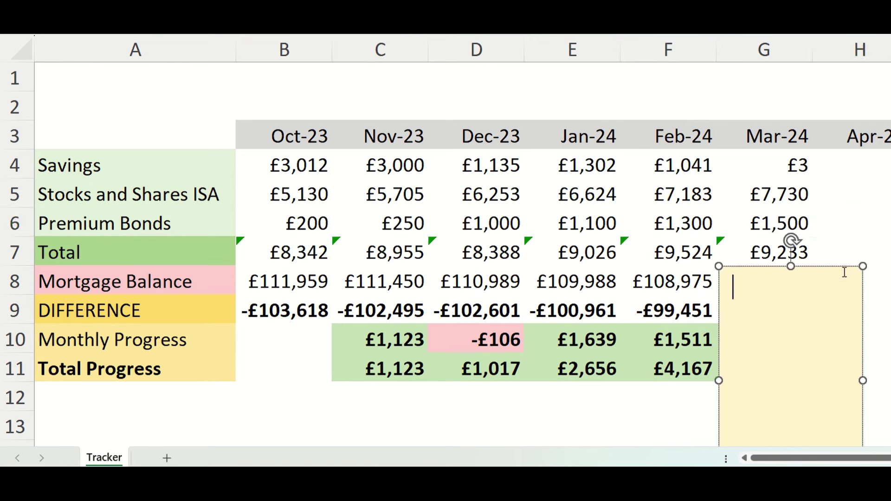
left_click(848, 246)
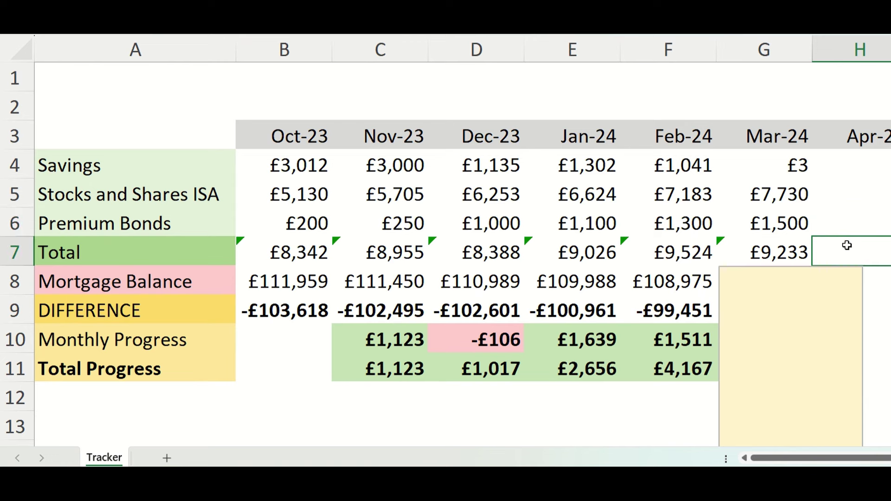
left_click(821, 269)
left_click_drag(840, 266, 839, 292)
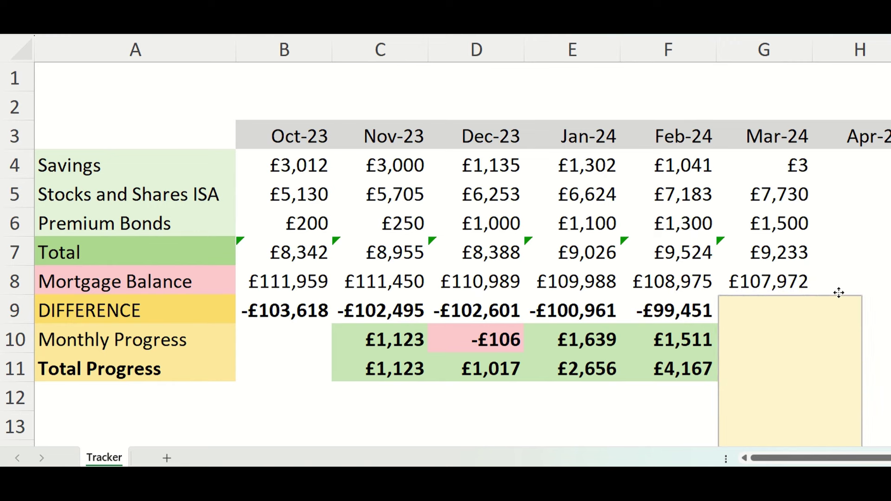
left_click(852, 263)
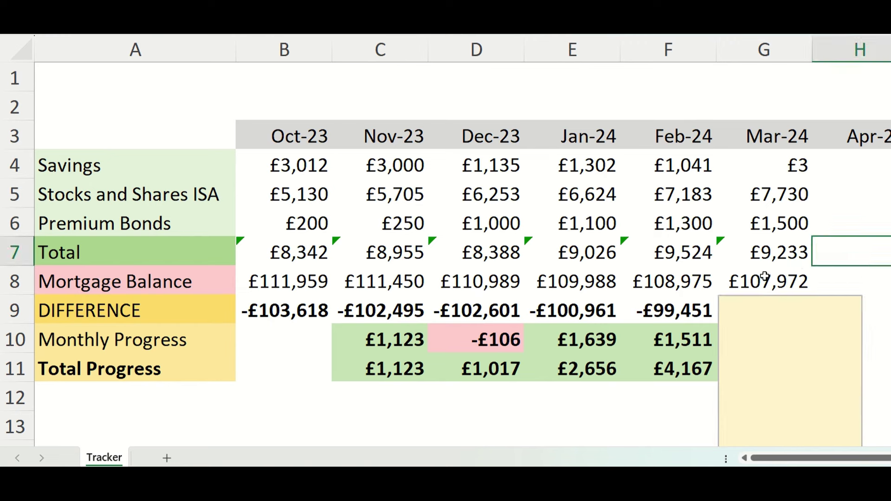
Move the cover box below row 9 to uncover the Mar-24 DIFFERENCE value, and select the Mar-24 Mortgage Balance cell
left_click(792, 296)
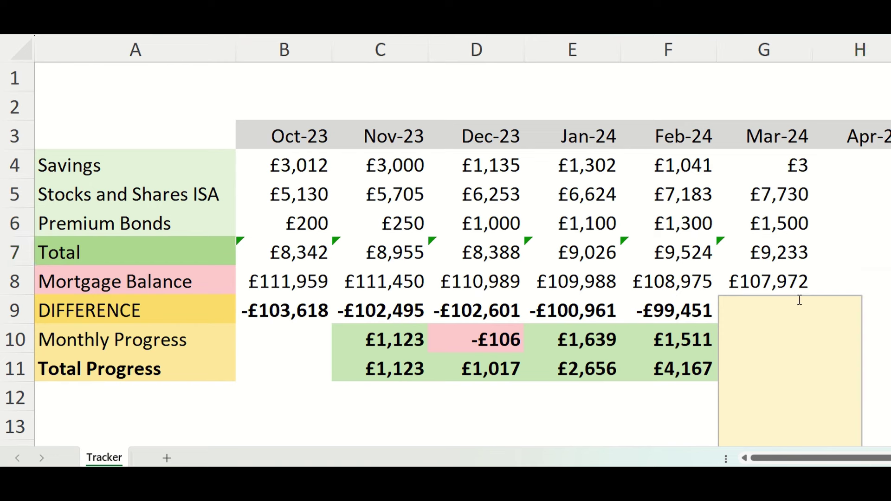
left_click(847, 242)
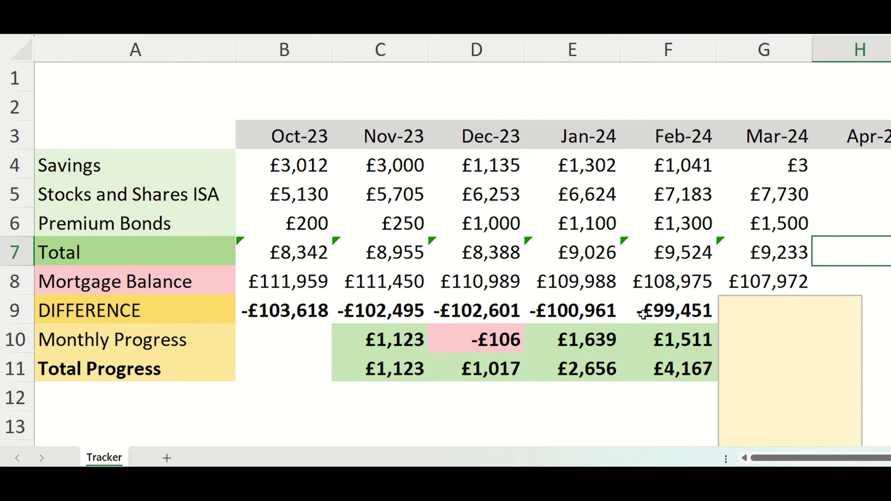
left_click(816, 301)
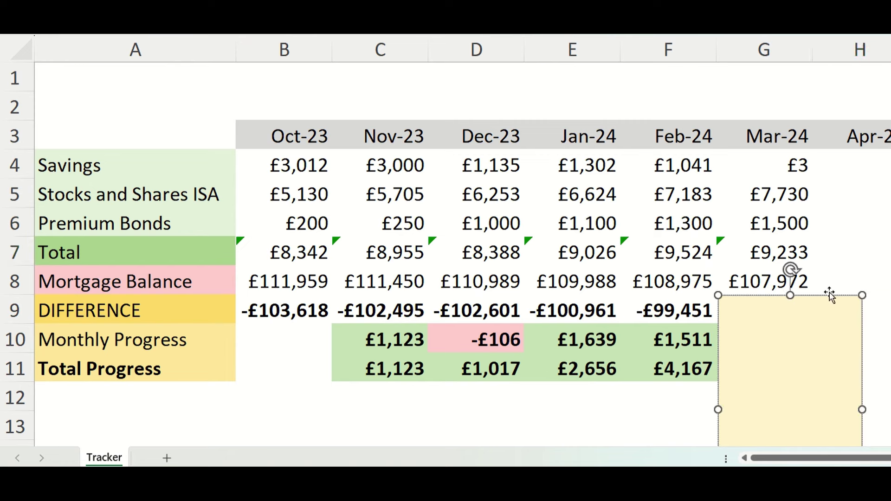
left_click_drag(831, 296, 830, 323)
left_click(852, 285)
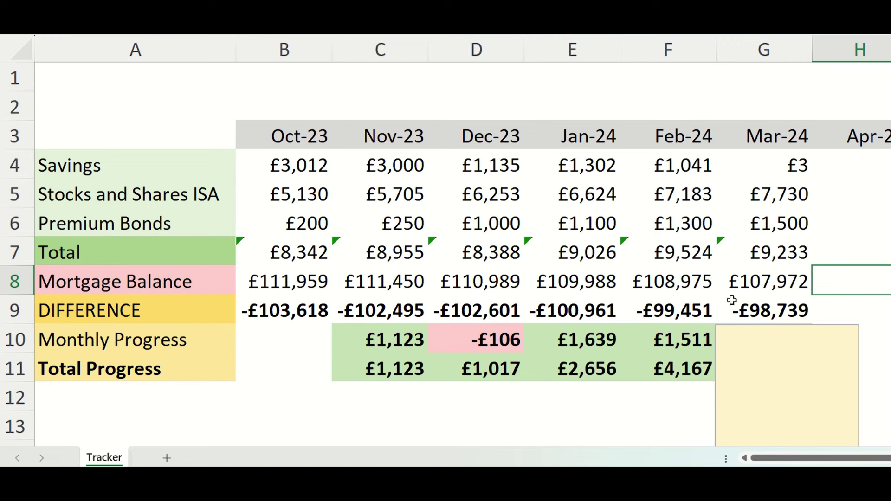
left_click(794, 282)
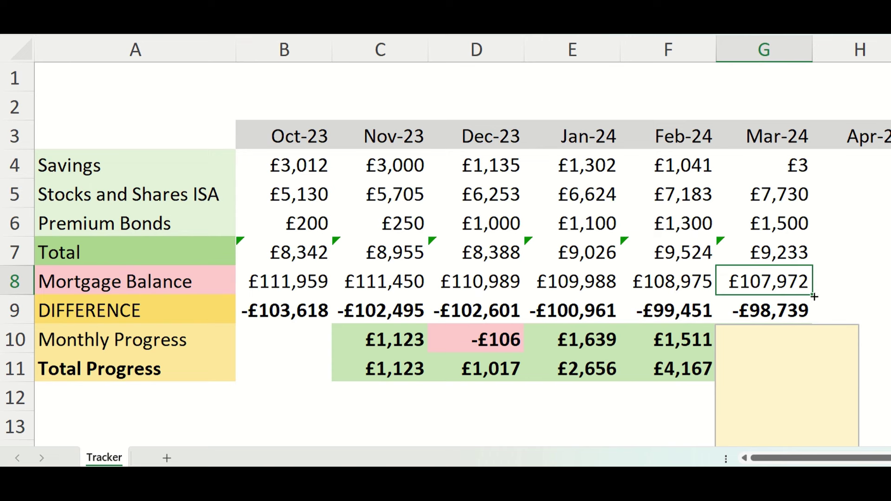
Lower the cover box below row 10 to uncover the Mar-24 Monthly Progress value and select that cell
left_click(825, 337)
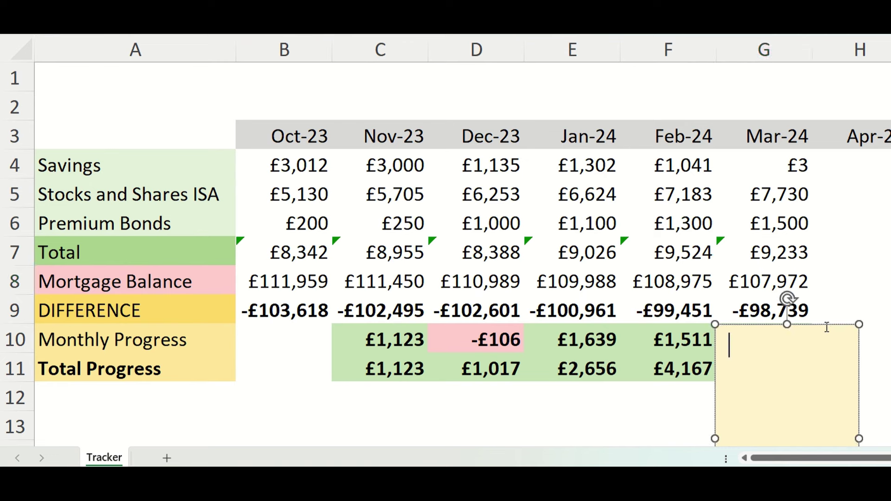
left_click_drag(824, 329, 825, 352)
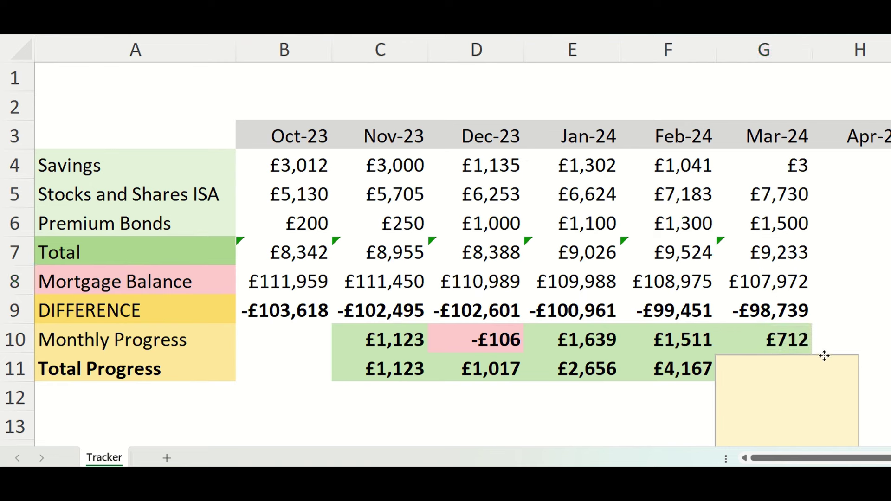
left_click(800, 343)
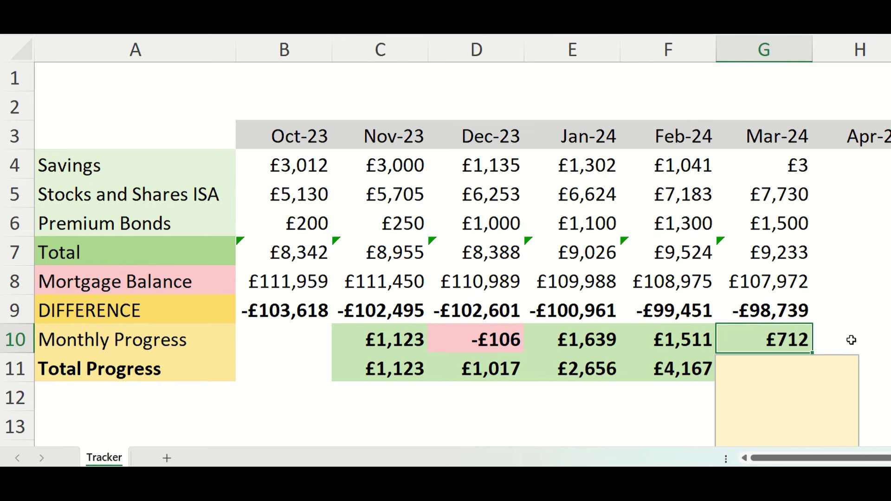
Move the cover box completely off the Mar-24 column to uncover Total Progress, and select cell G11
left_click(836, 365)
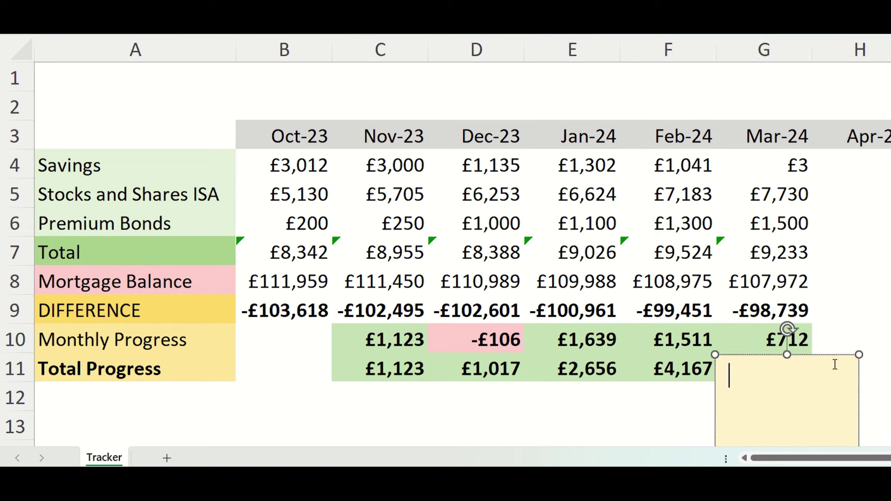
left_click_drag(834, 356, 890, 243)
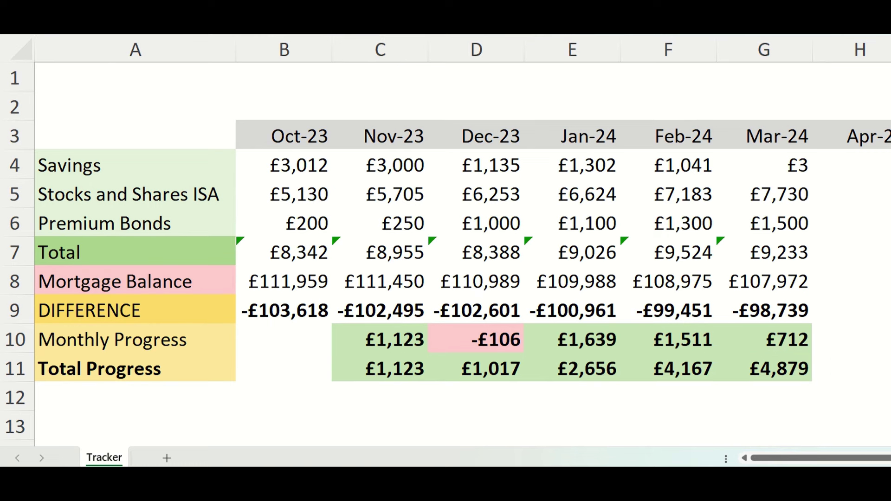
left_click(786, 375)
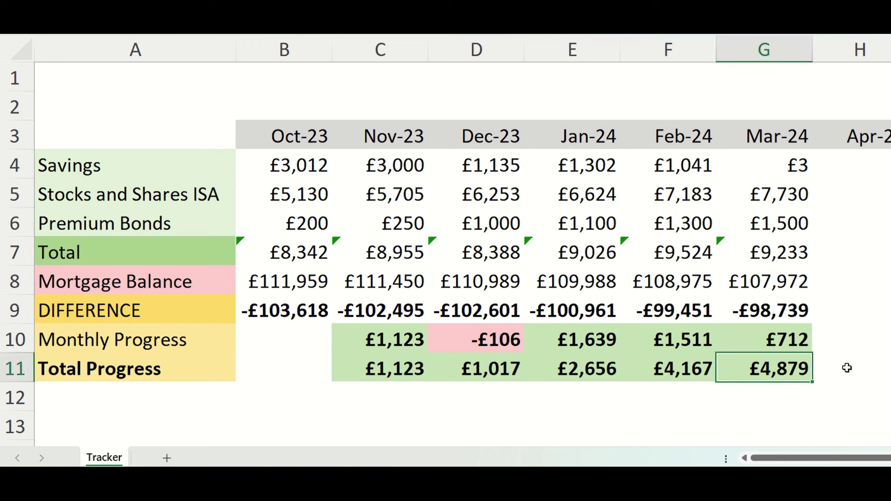